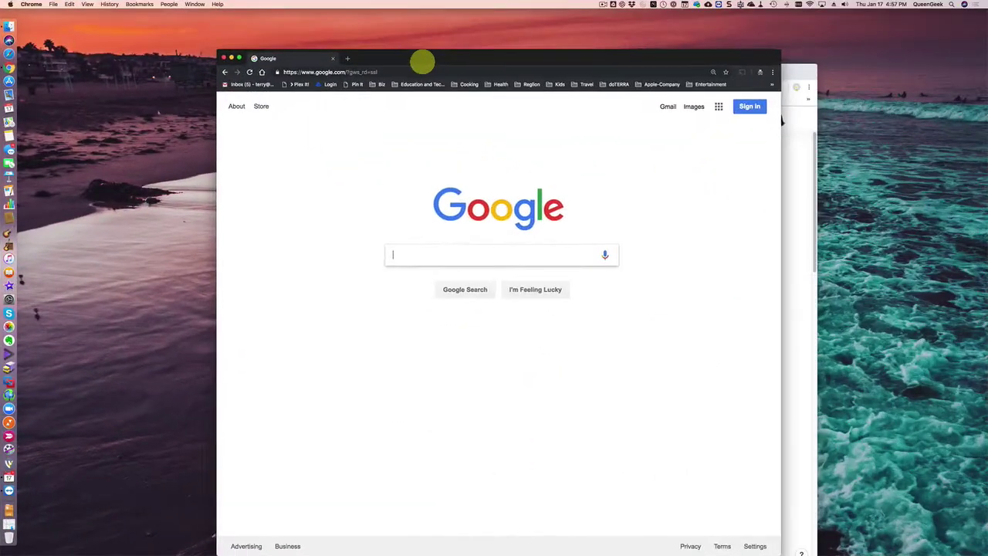
Step: Navigate Chrome to useloom.com to reach the Loom My Videos library
{"action": "mouse_move", "coordinate": [422, 61]}
{"action": "left_mouse_down"}
{"action": "mouse_move", "coordinate": [396, 59]}
{"action": "mouse_move", "coordinate": [412, 59]}
{"action": "left_mouse_up"}
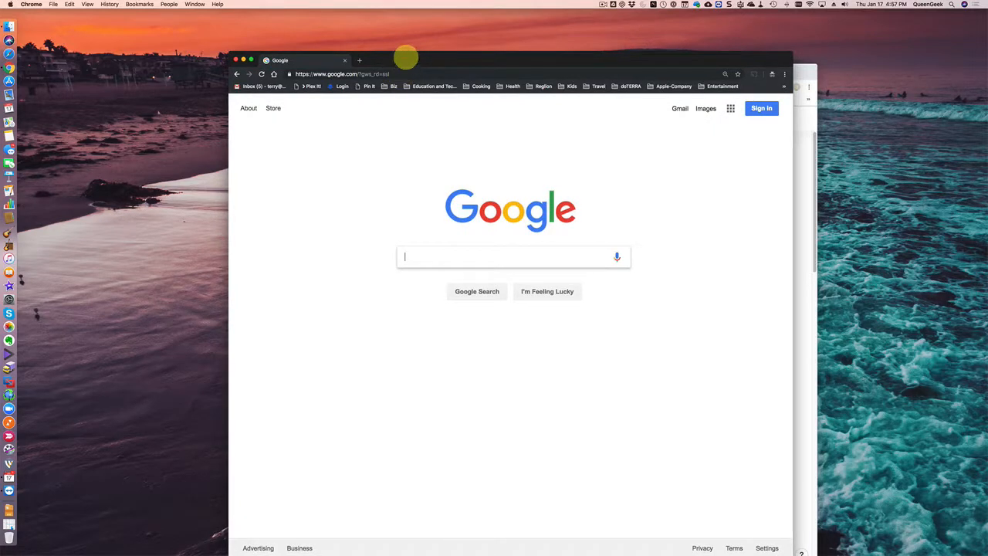
{"action": "left_click", "coordinate": [396, 74]}
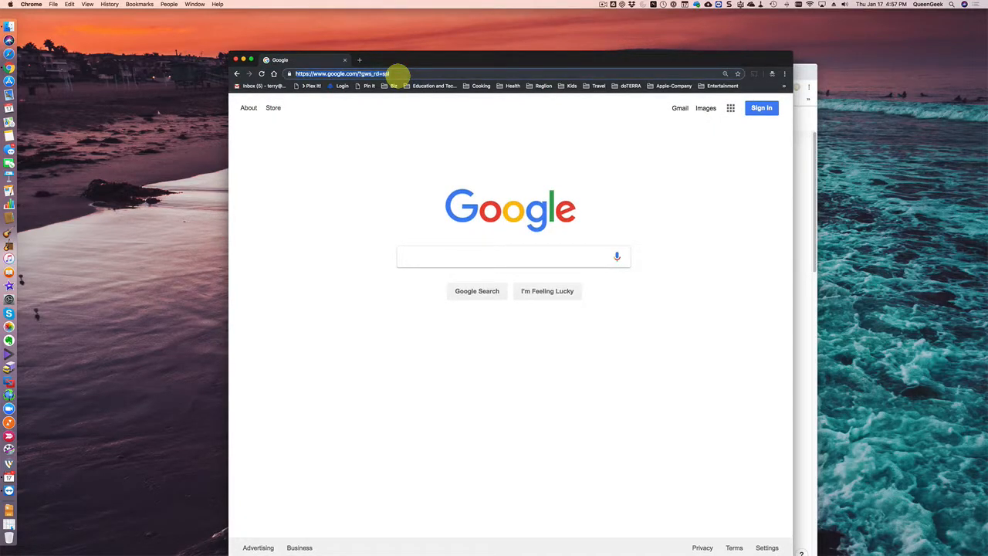
{"action": "type", "text": "use"}
{"action": "key", "text": "Return"}
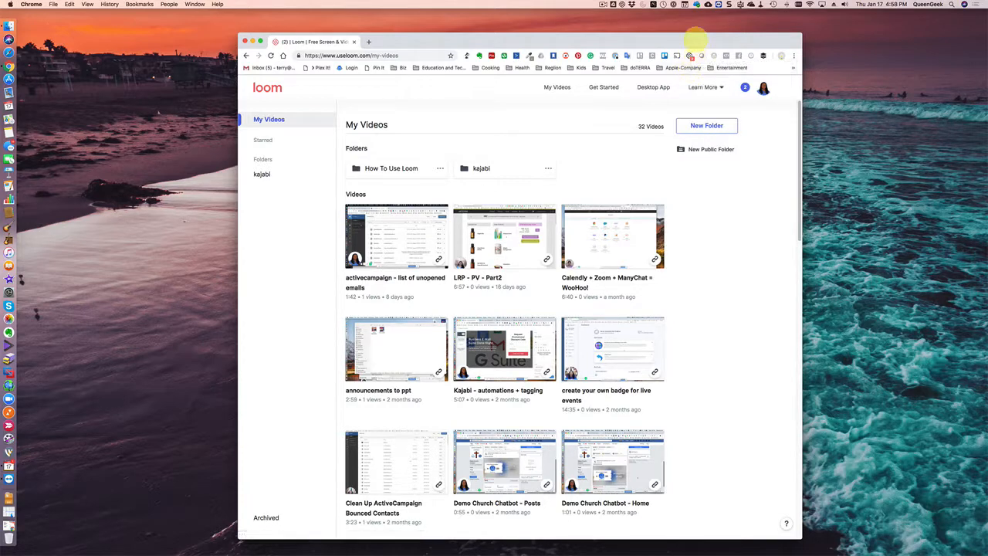
Step: Bring up the Loom recorder panel from the Chrome toolbar extension icon
{"action": "left_click_drag", "start_coordinate": [695, 39], "coordinate": [694, 31]}
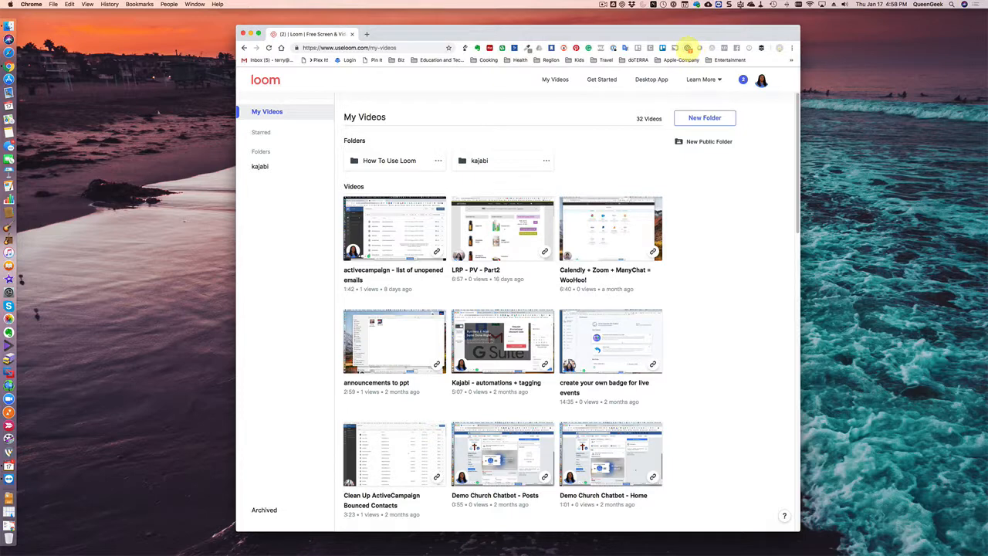
{"action": "left_click", "coordinate": [688, 48]}
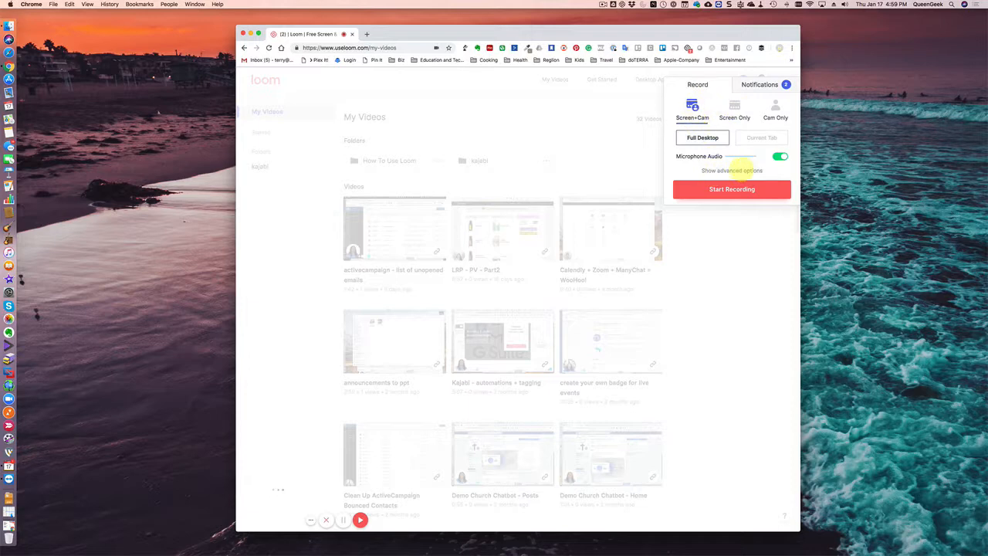
Step: In advanced options, set camera to FaceTime HD Camera and microphone to System Audio Recorder
{"action": "left_click", "coordinate": [729, 169]}
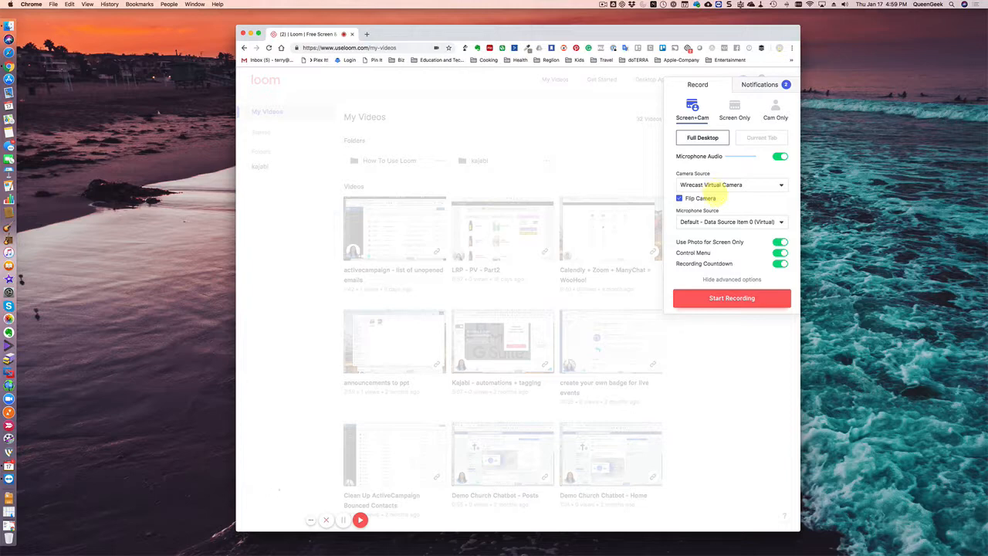
{"action": "left_click", "coordinate": [712, 184]}
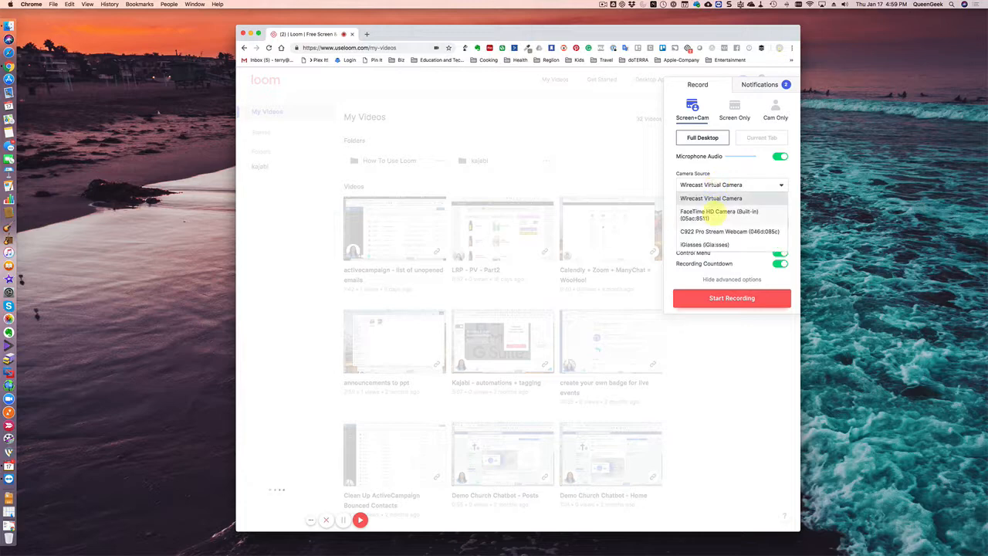
{"action": "left_click", "coordinate": [711, 213]}
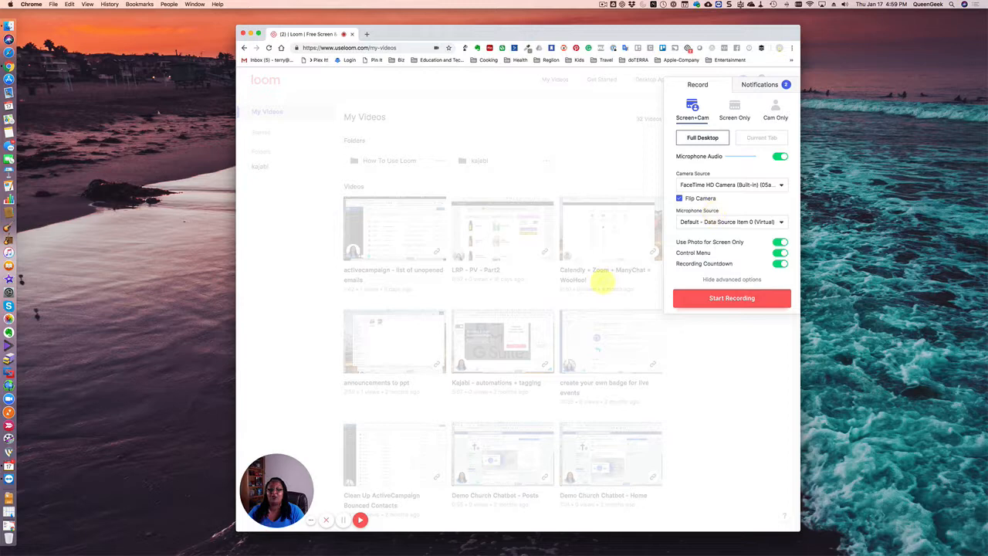
{"action": "left_click", "coordinate": [712, 221]}
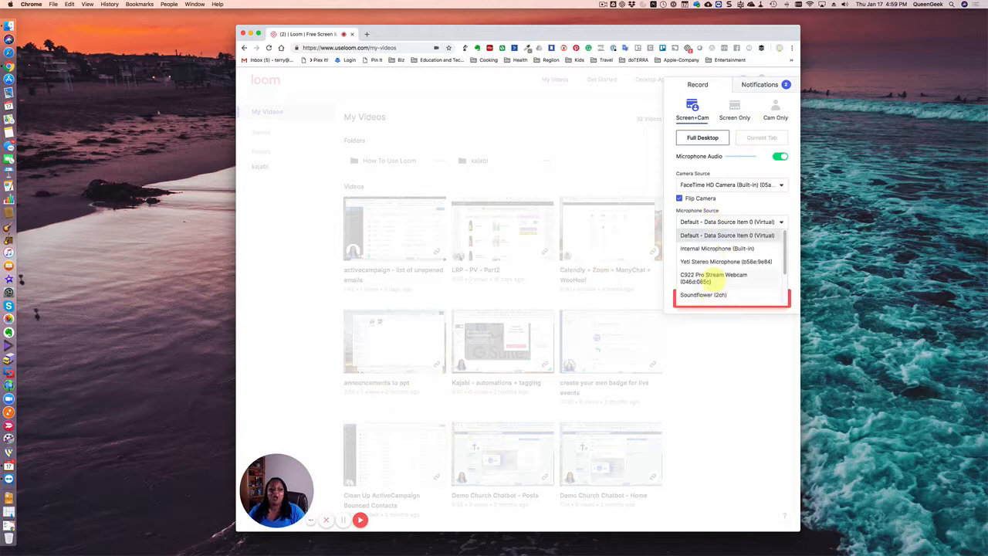
{"action": "scroll", "coordinate": [710, 285], "scroll_direction": "down", "scroll_amount": 3}
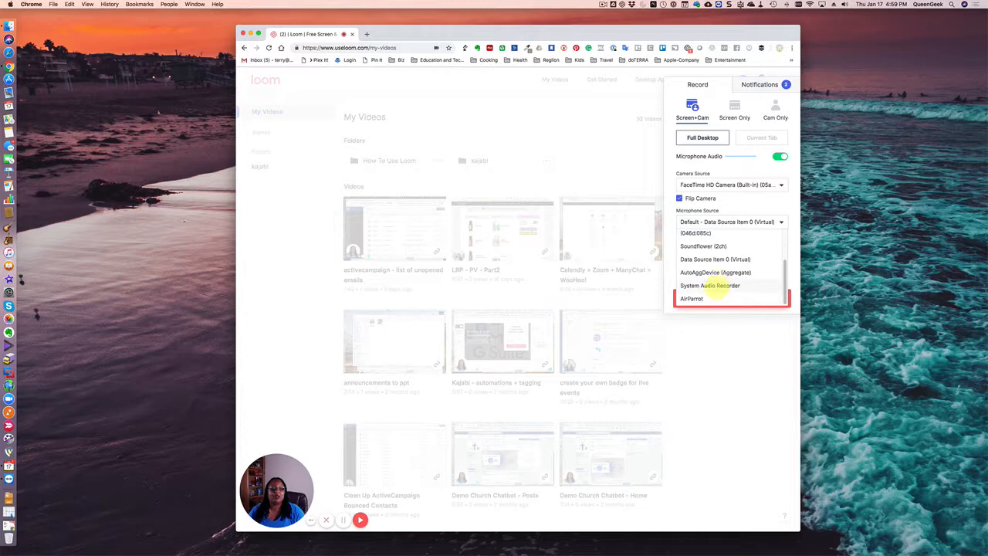
{"action": "left_click", "coordinate": [710, 285]}
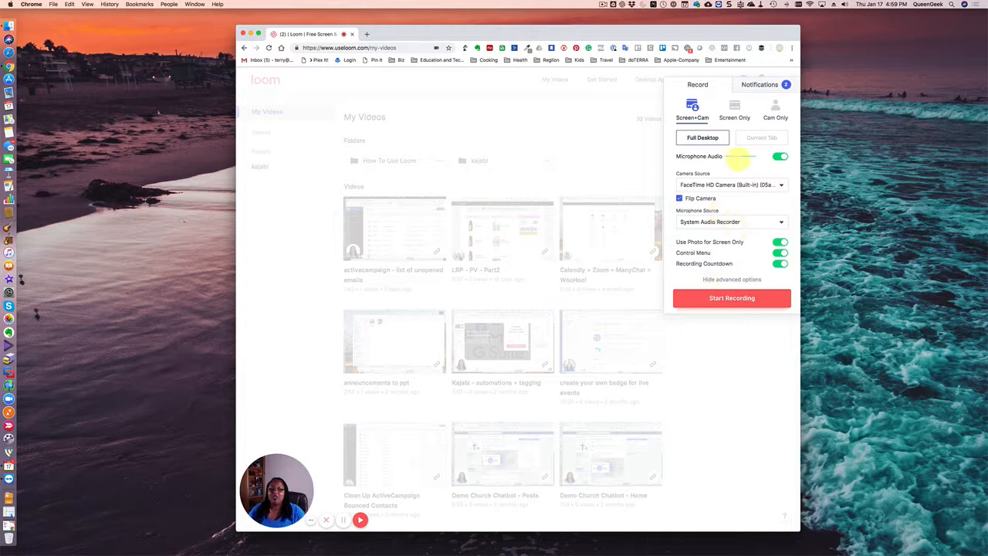
{"action": "left_click", "coordinate": [723, 300]}
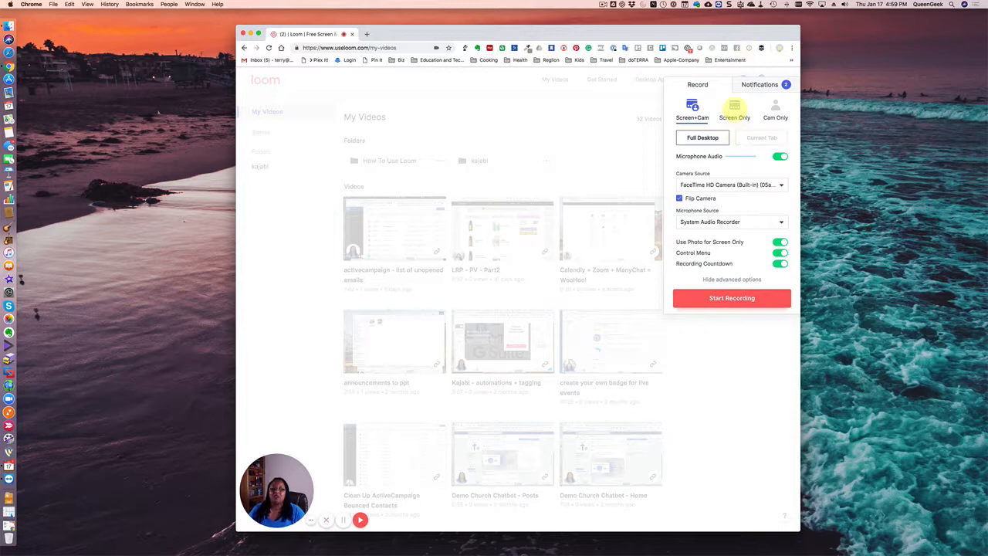
{"action": "left_click", "coordinate": [734, 106]}
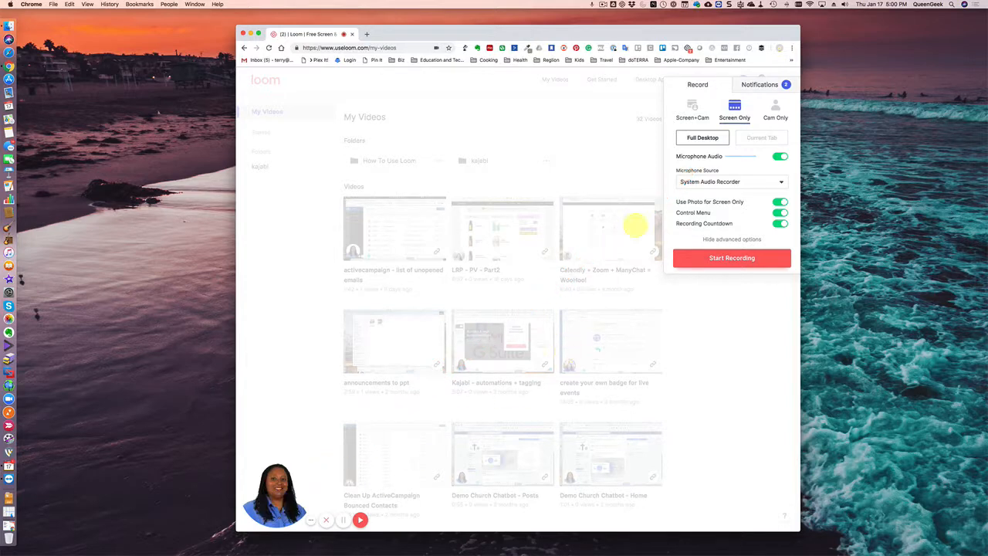
{"action": "left_click", "coordinate": [775, 108]}
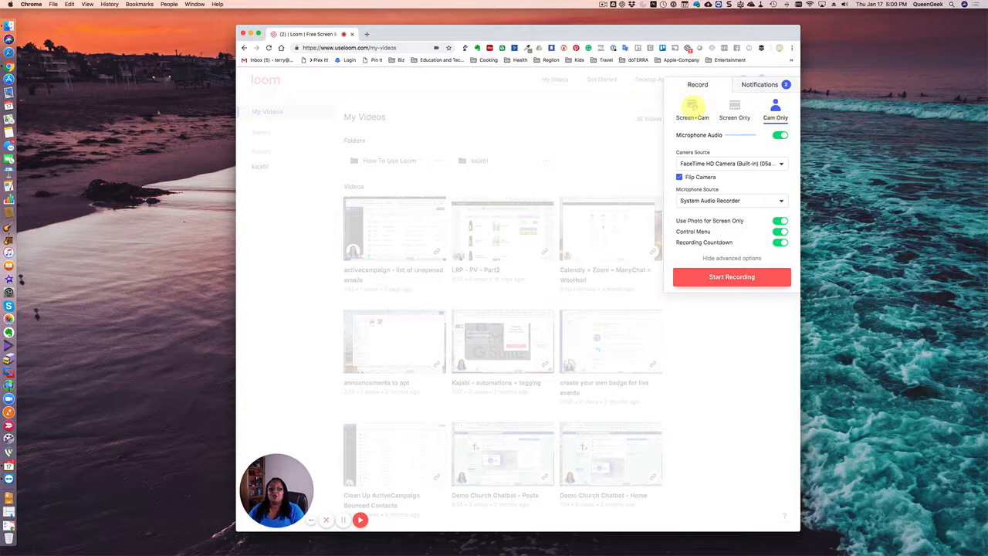
{"action": "left_click", "coordinate": [692, 106]}
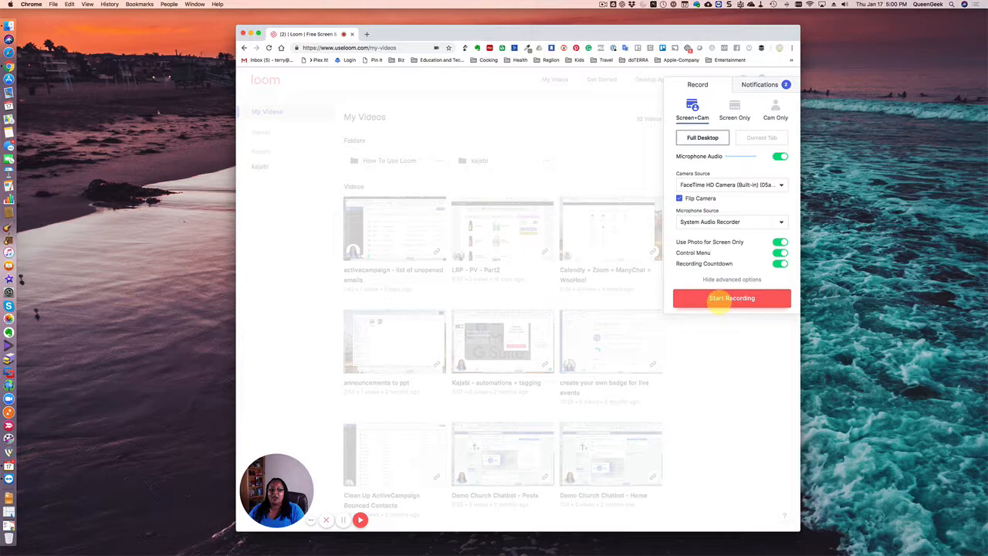
Step: Start recording and share Your Entire Screen to begin the countdown
{"action": "left_click", "coordinate": [718, 299]}
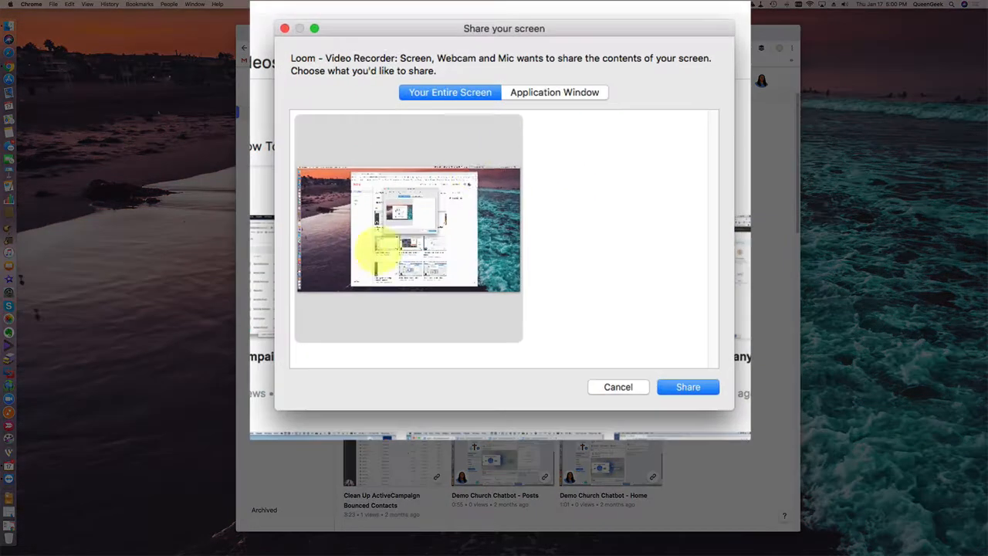
{"action": "left_click", "coordinate": [533, 94]}
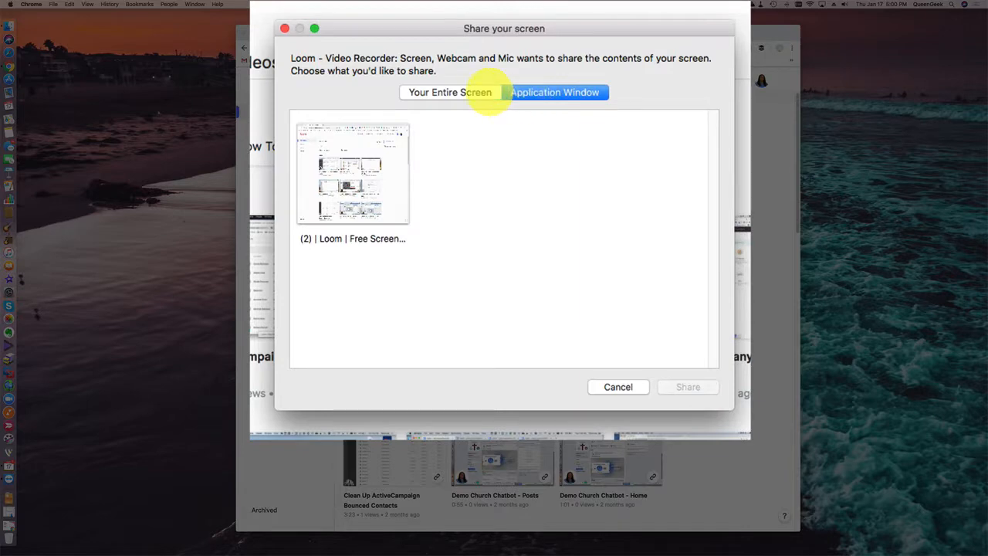
{"action": "left_click", "coordinate": [455, 91]}
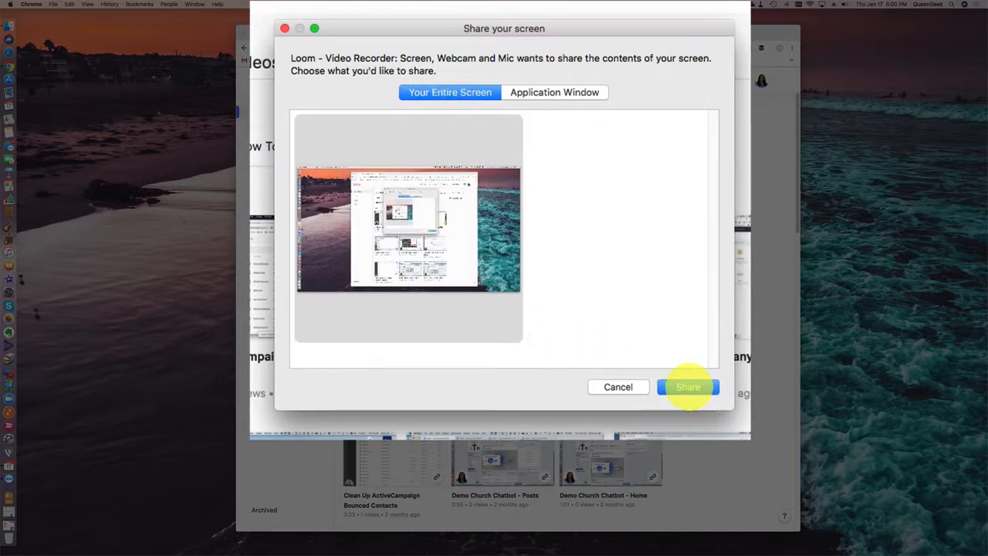
{"action": "left_click", "coordinate": [688, 387]}
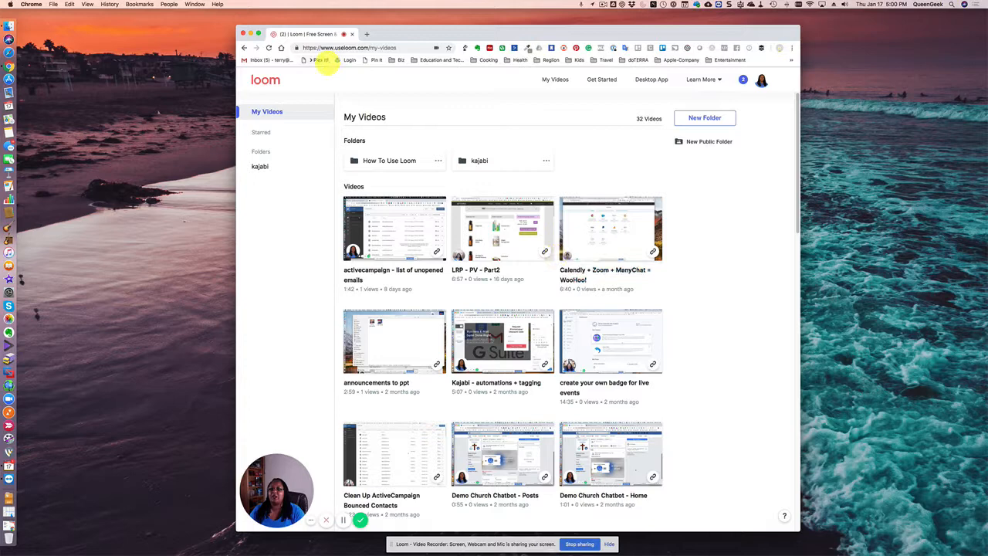
Step: Visit a website in a new tab during recording, then stop sharing to end it
{"action": "left_click", "coordinate": [366, 34]}
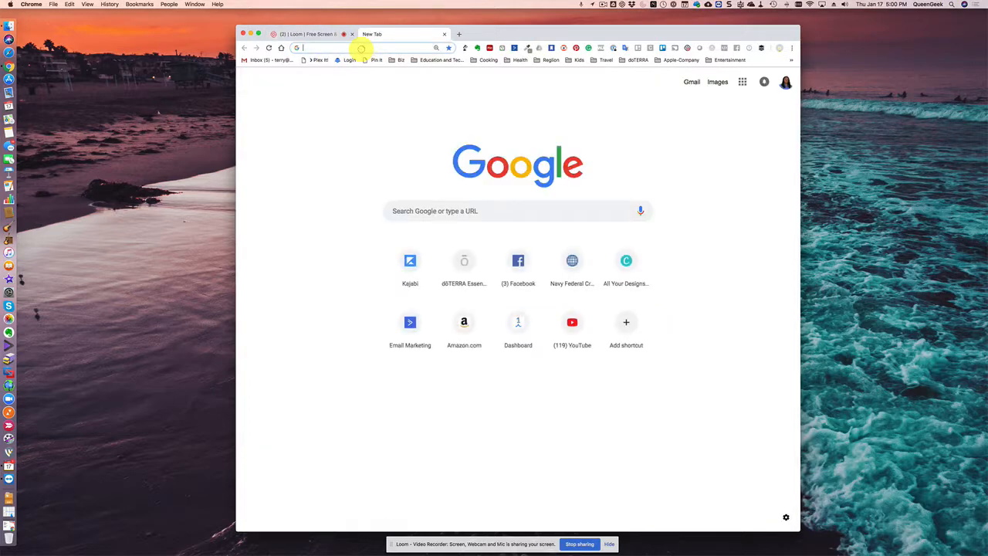
{"action": "type", "text": "terrymlee.com"}
{"action": "key", "text": "Return"}
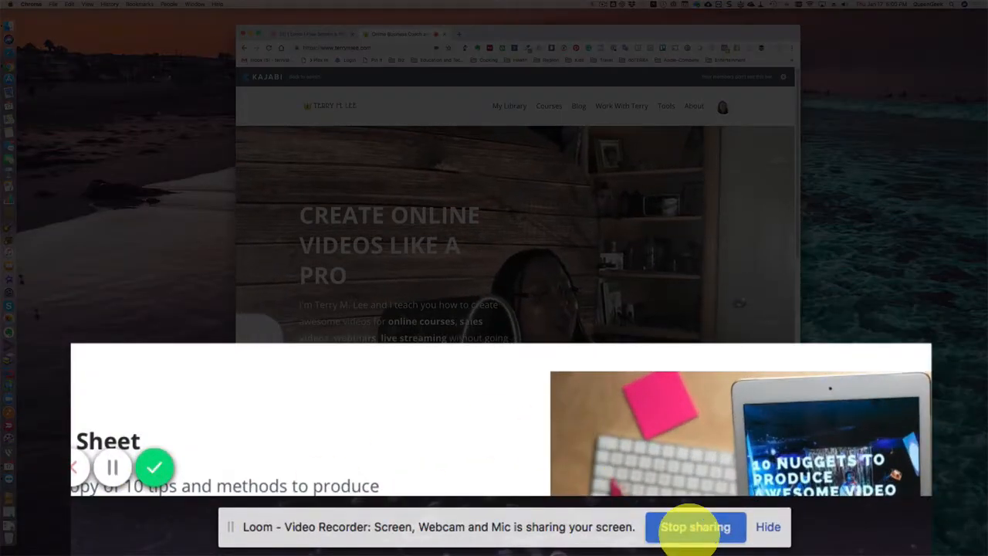
{"action": "left_click", "coordinate": [692, 527]}
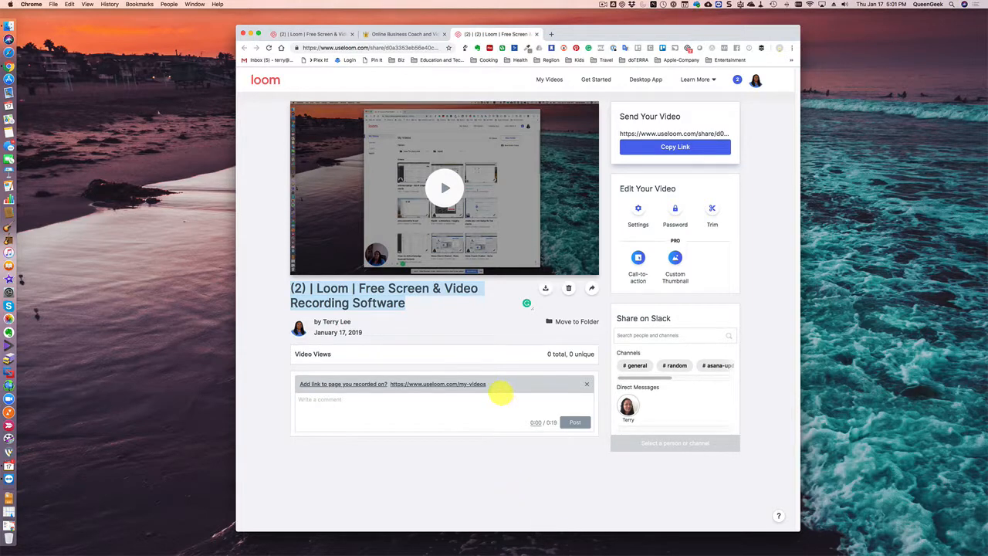
Step: Replace the default video title with 'Demo - Loom', removing the stray bracket
{"action": "left_click", "coordinate": [297, 287]}
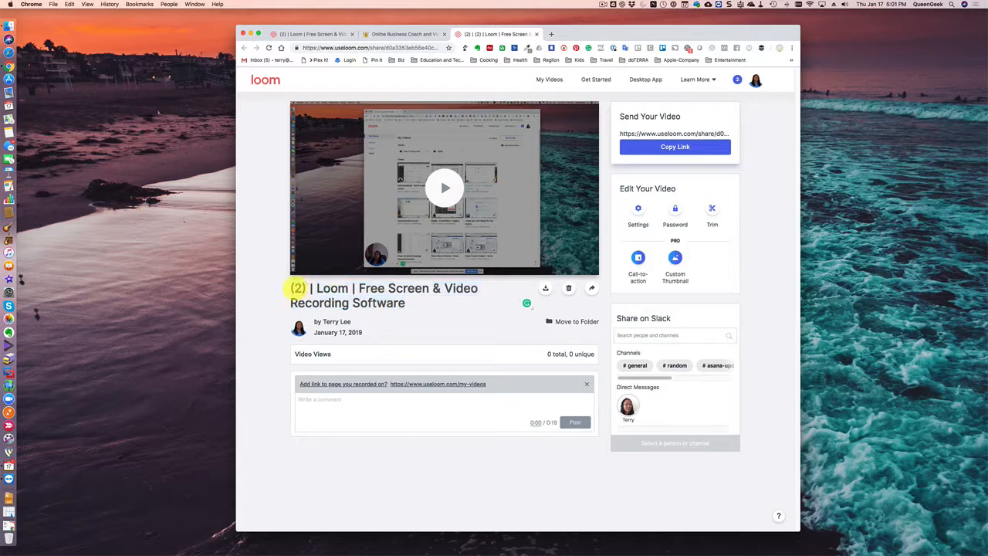
{"action": "left_click_drag", "start_coordinate": [297, 288], "coordinate": [444, 303]}
{"action": "type", "text": "(Dem"}
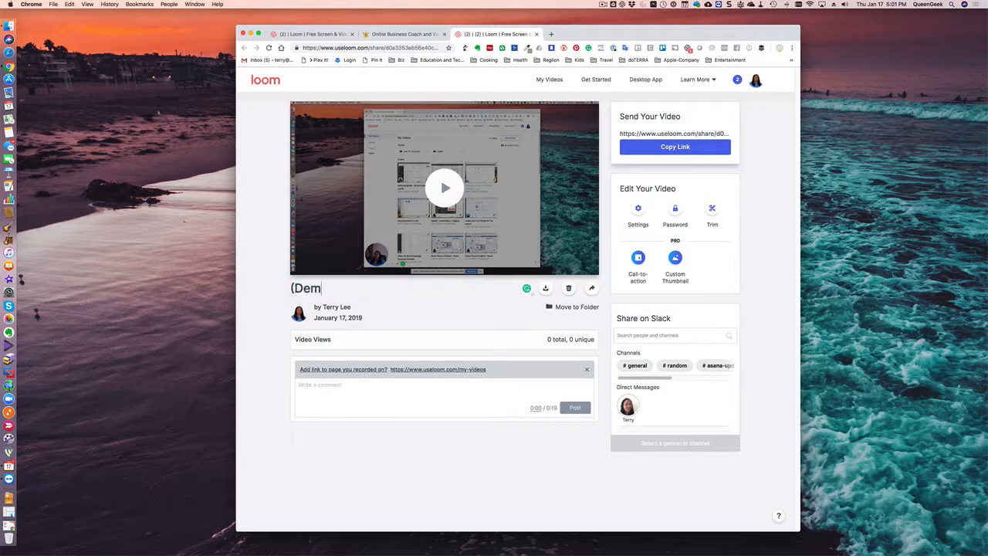
{"action": "type", "text": "o - Loom"}
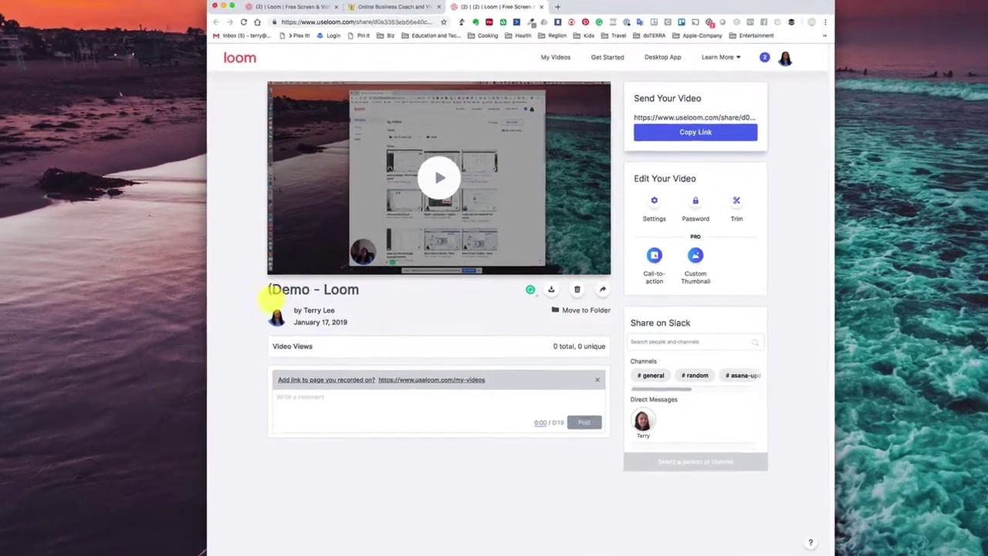
{"action": "left_click", "coordinate": [272, 290]}
{"action": "key", "text": "BackSpace"}
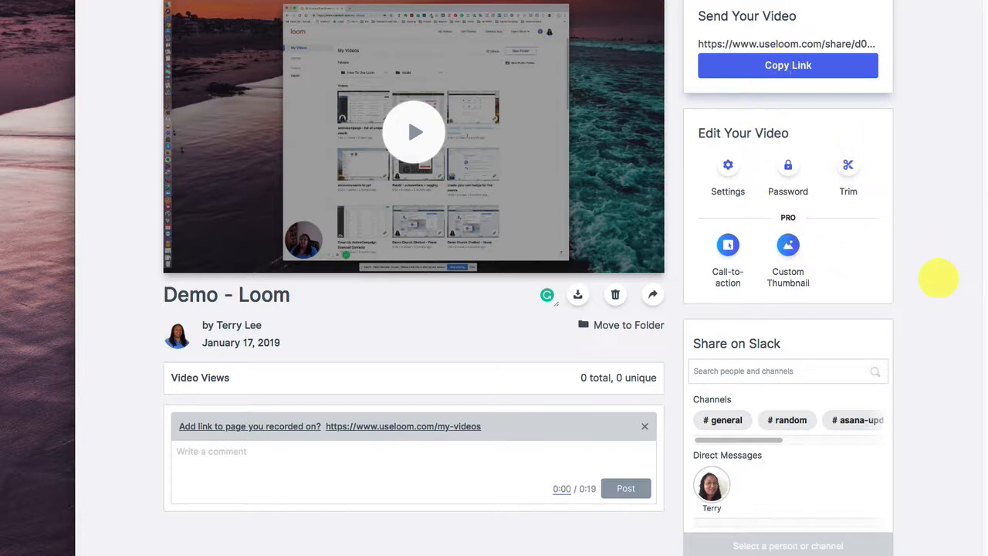
Step: Commit the 'Demo - Loom' title by leaving the title field
{"action": "left_click", "coordinate": [938, 276]}
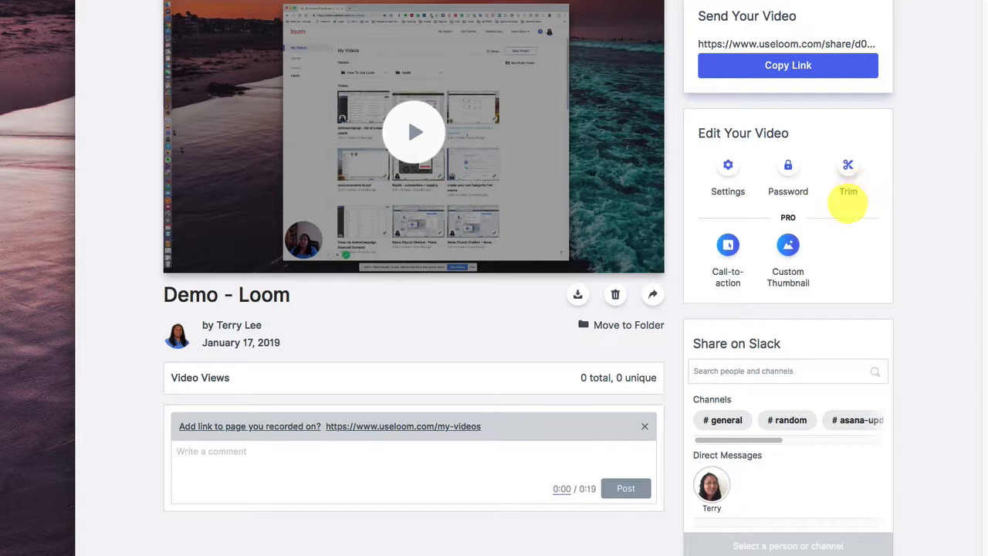